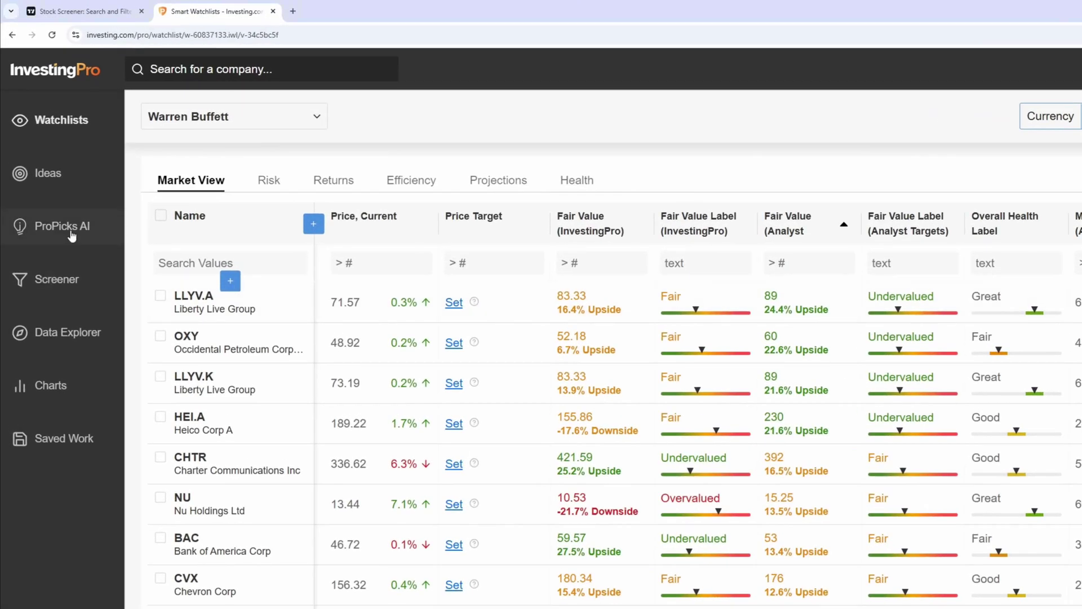
On ProPicks AI, highlight the 12-year total return and outperformance figures, then view Tech Titans.
{"action": "left_click", "coordinate": [72, 235]}
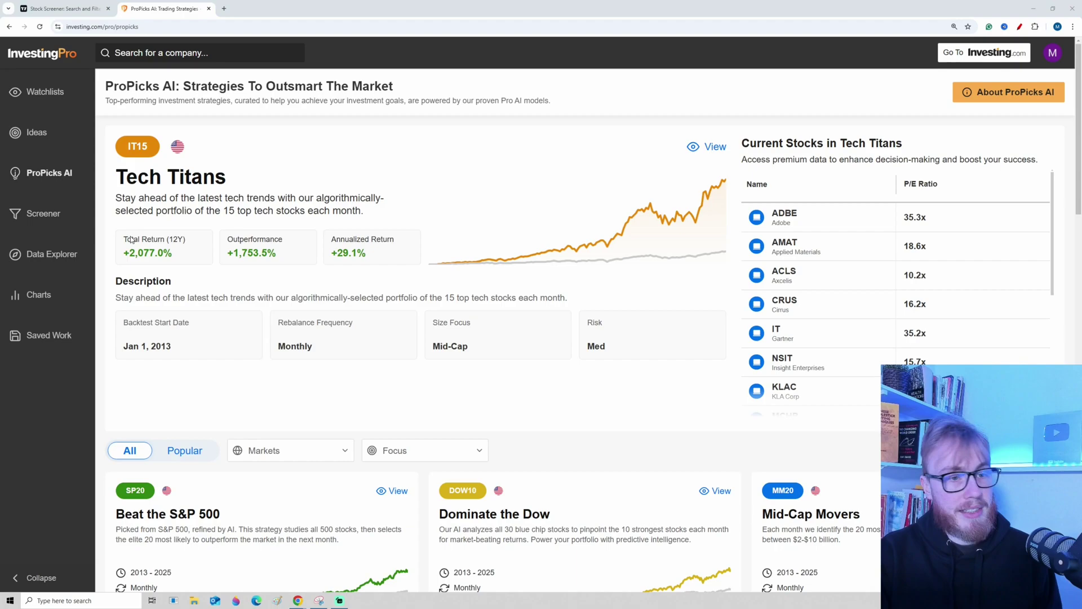
{"action": "left_click_drag", "start_coordinate": [115, 229], "coordinate": [217, 271]}
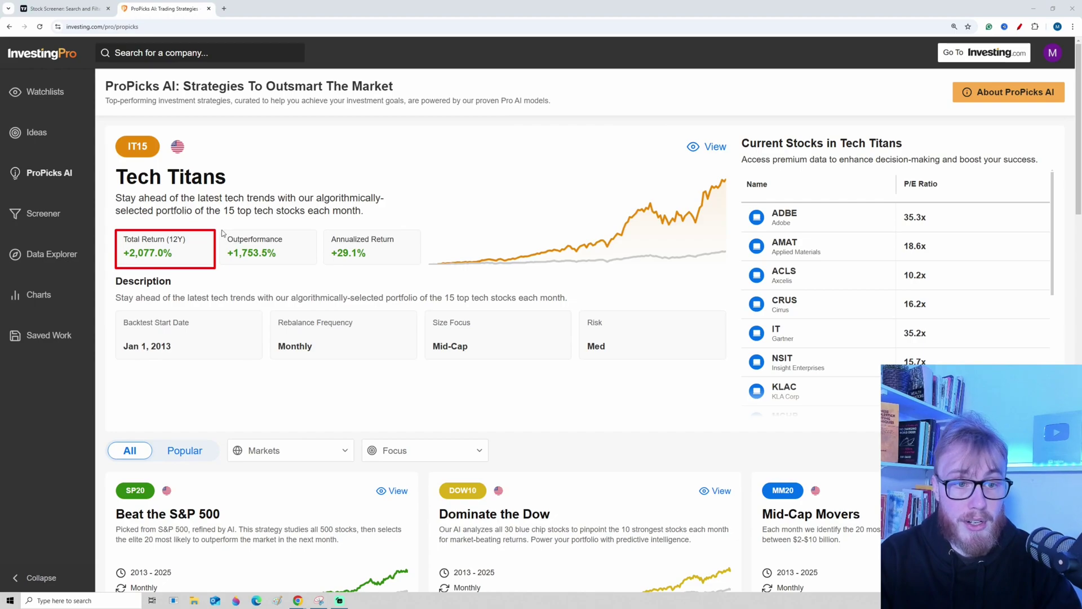
{"action": "left_click_drag", "start_coordinate": [223, 229], "coordinate": [319, 268]}
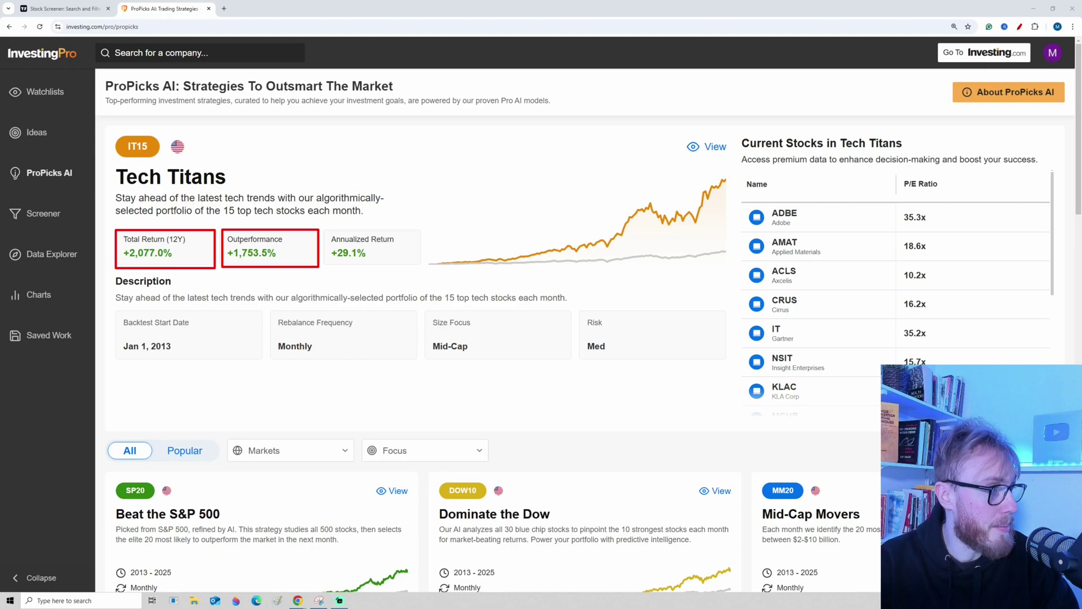
{"action": "left_click", "coordinate": [197, 179]}
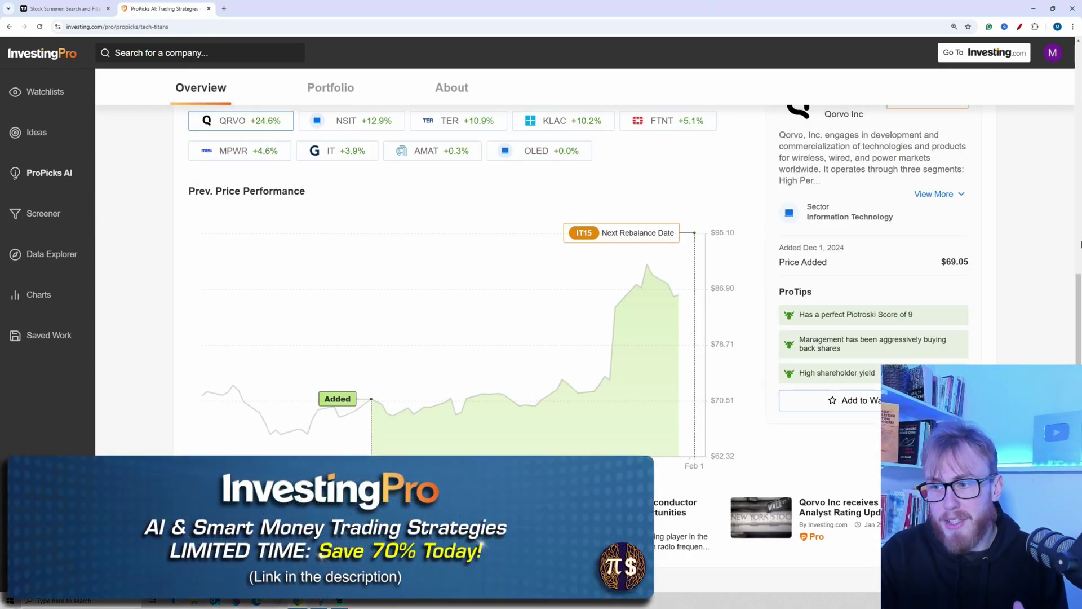
{"action": "left_click_drag", "start_coordinate": [1077, 305], "coordinate": [1077, 81]}
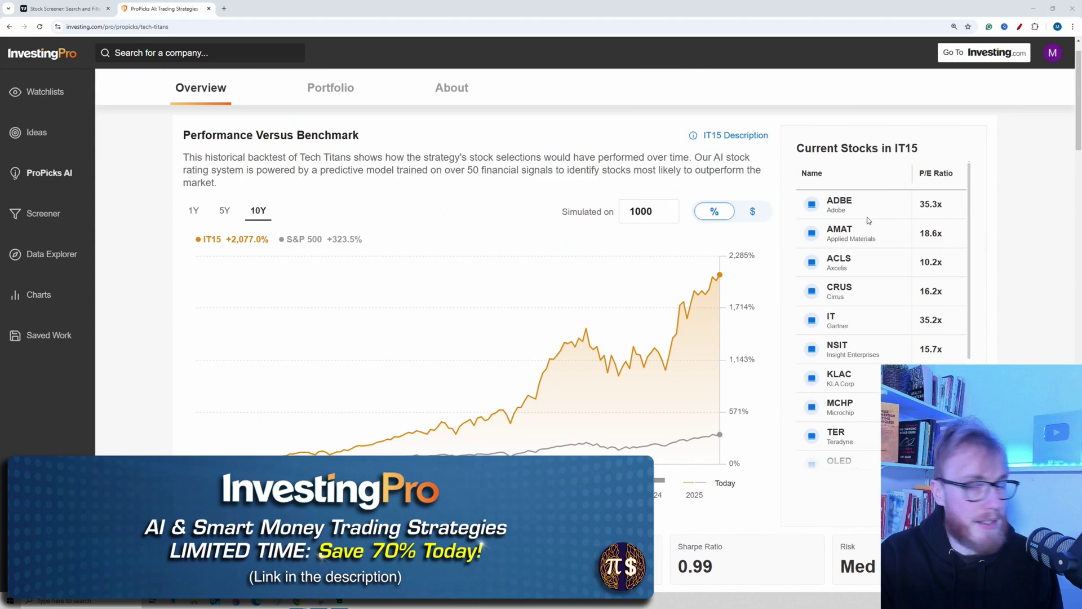
Highlight the Current Stocks in IT15 panel, then clear the highlight.
{"action": "left_click_drag", "start_coordinate": [783, 129], "coordinate": [991, 526]}
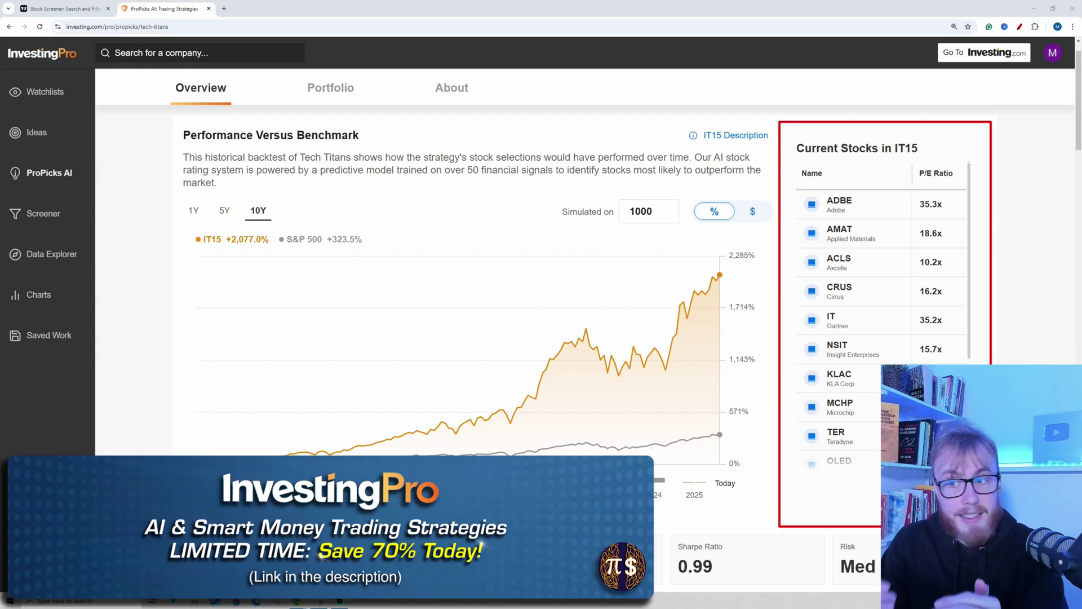
{"action": "key", "text": "Escape"}
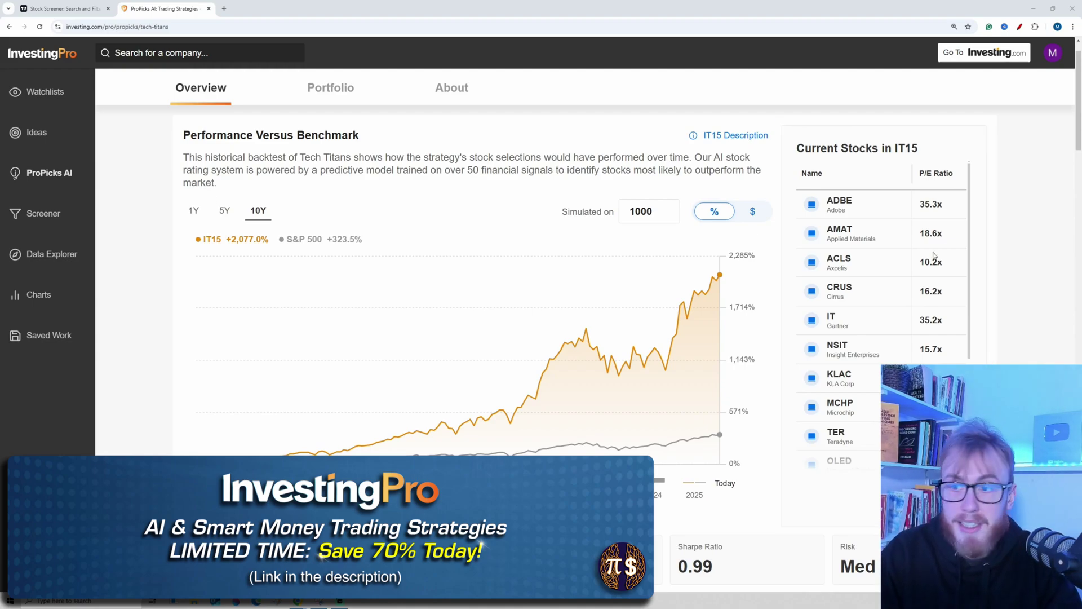
{"action": "scroll", "coordinate": [971, 242], "scroll_direction": "down", "scroll_amount": 3}
{"action": "scroll", "coordinate": [971, 241], "scroll_direction": "down", "scroll_amount": 3}
{"action": "scroll", "coordinate": [970, 241], "scroll_direction": "up", "scroll_amount": 5}
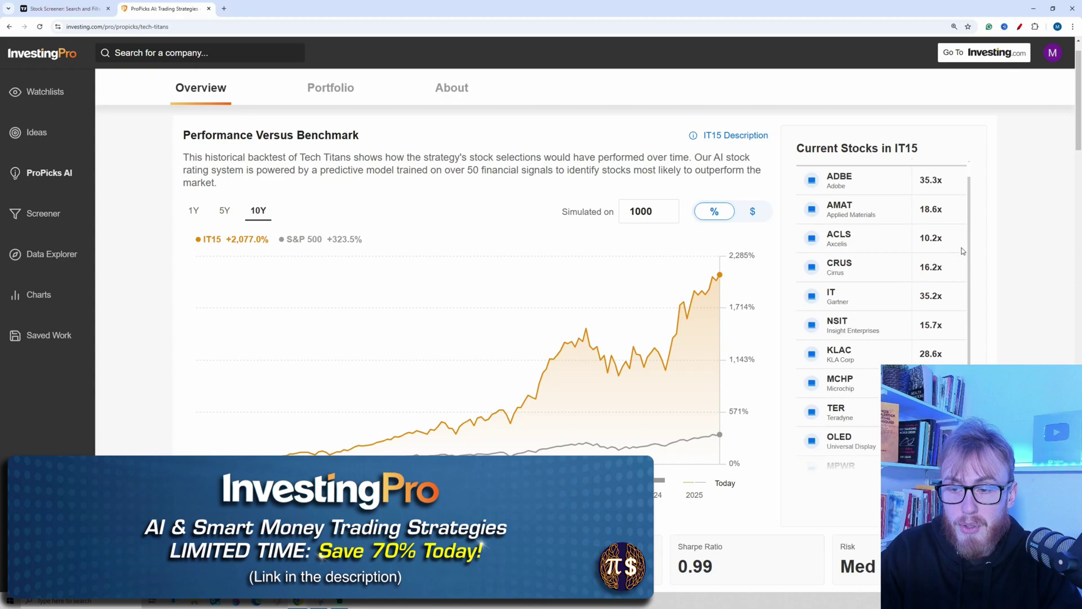
{"action": "scroll", "coordinate": [970, 241], "scroll_direction": "up", "scroll_amount": 1}
{"action": "left_click_drag", "start_coordinate": [1078, 138], "coordinate": [1078, 222]}
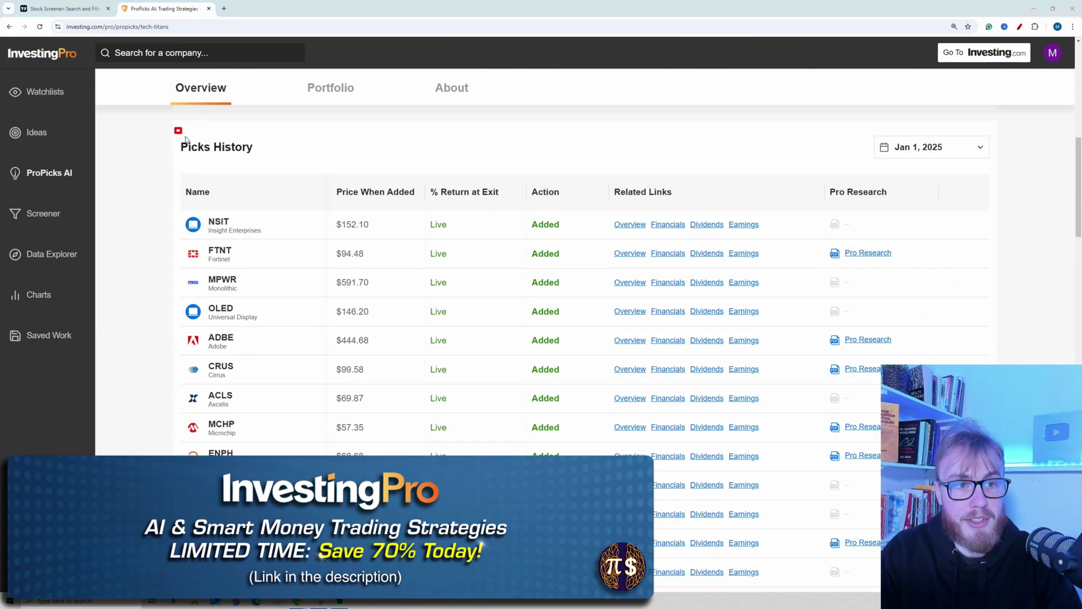
Highlight the Picks History heading, its Action column, and the Removed picks.
{"action": "left_click_drag", "start_coordinate": [178, 131], "coordinate": [279, 175]}
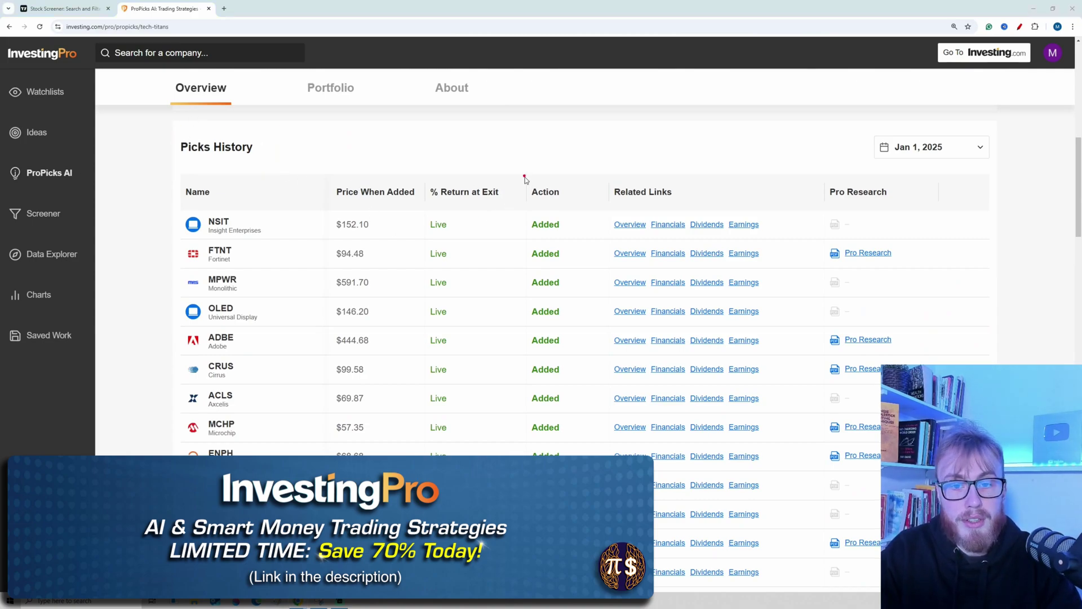
{"action": "left_click_drag", "start_coordinate": [524, 175], "coordinate": [579, 456]}
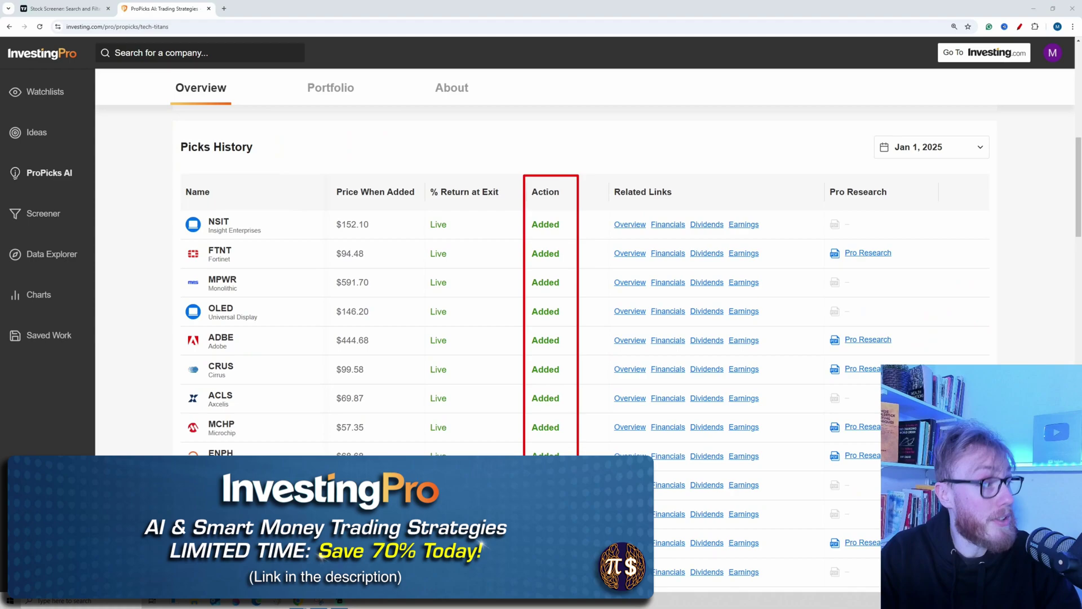
{"action": "key", "text": "Escape"}
{"action": "left_click_drag", "start_coordinate": [1078, 178], "coordinate": [1078, 230]}
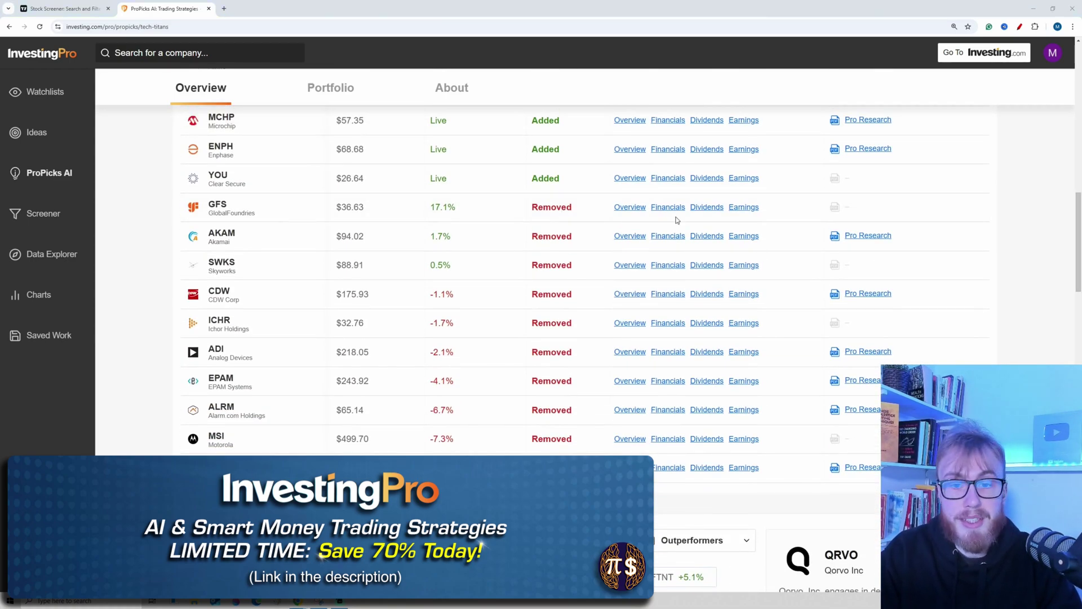
{"action": "left_click_drag", "start_coordinate": [523, 193], "coordinate": [584, 457]}
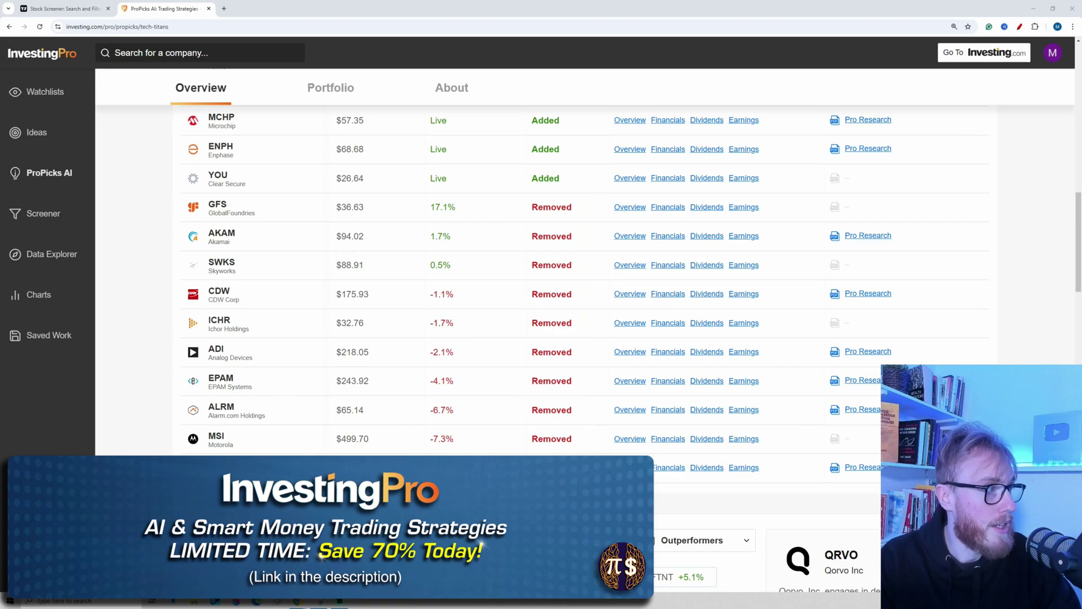
{"action": "left_click_drag", "start_coordinate": [1077, 297], "coordinate": [1077, 355]}
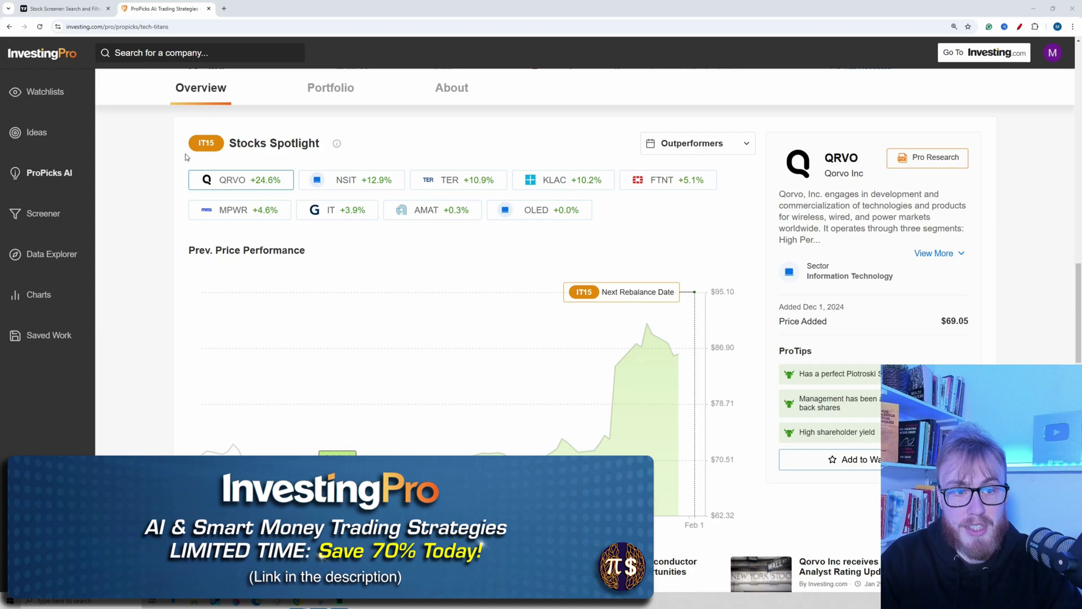
{"action": "left_click_drag", "start_coordinate": [189, 170], "coordinate": [293, 190]}
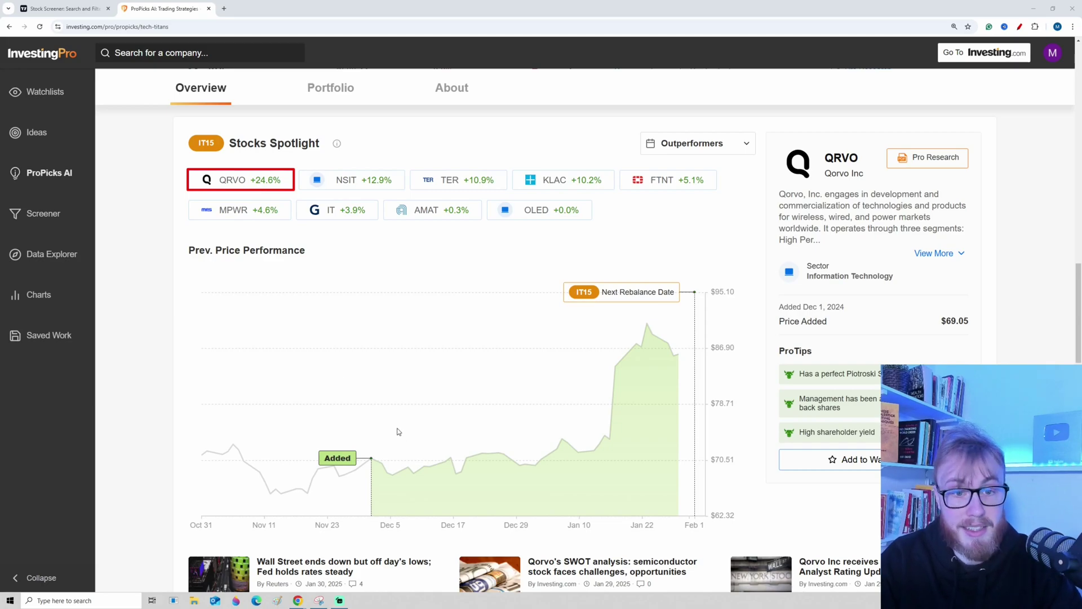
{"action": "left_click_drag", "start_coordinate": [304, 438], "coordinate": [393, 487]}
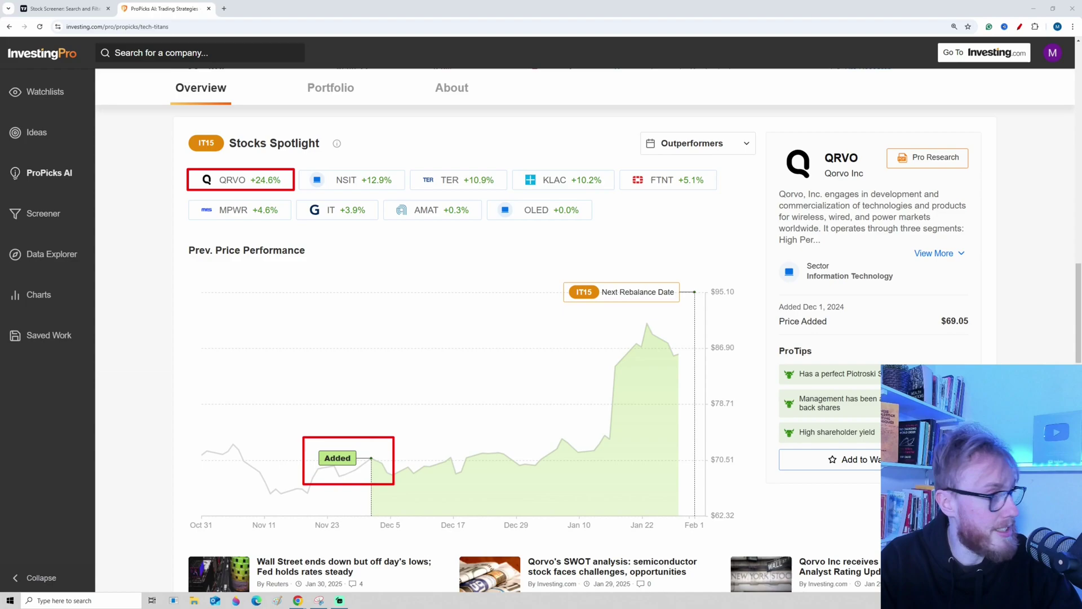
{"action": "left_click_drag", "start_coordinate": [435, 502], "coordinate": [607, 356]}
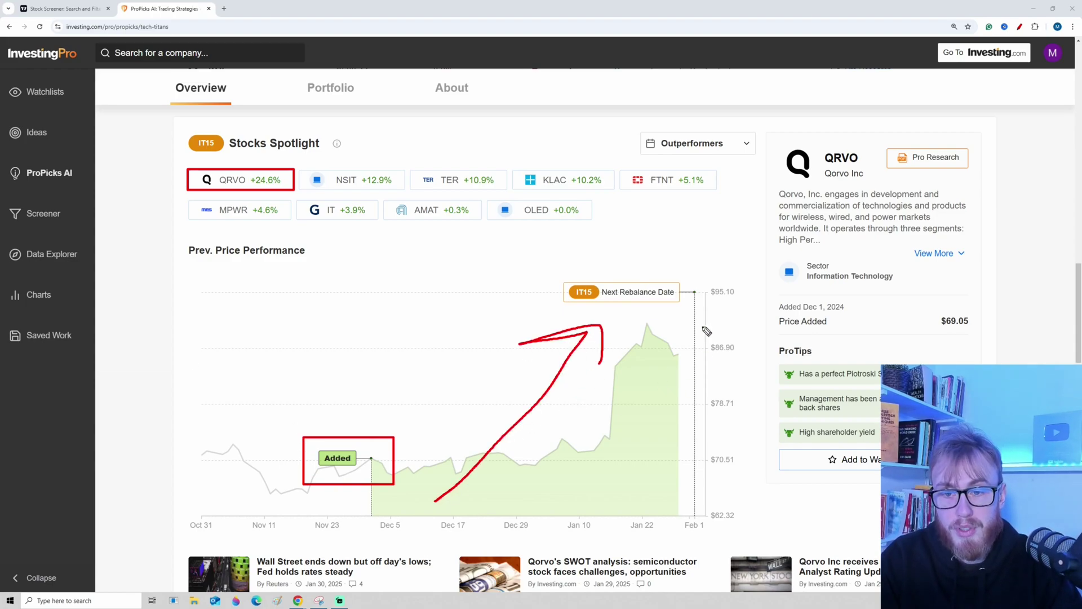
{"action": "mouse_move", "coordinate": [651, 273]}
{"action": "left_mouse_down"}
{"action": "mouse_move", "coordinate": [558, 288]}
{"action": "mouse_move", "coordinate": [694, 323]}
{"action": "left_mouse_up"}
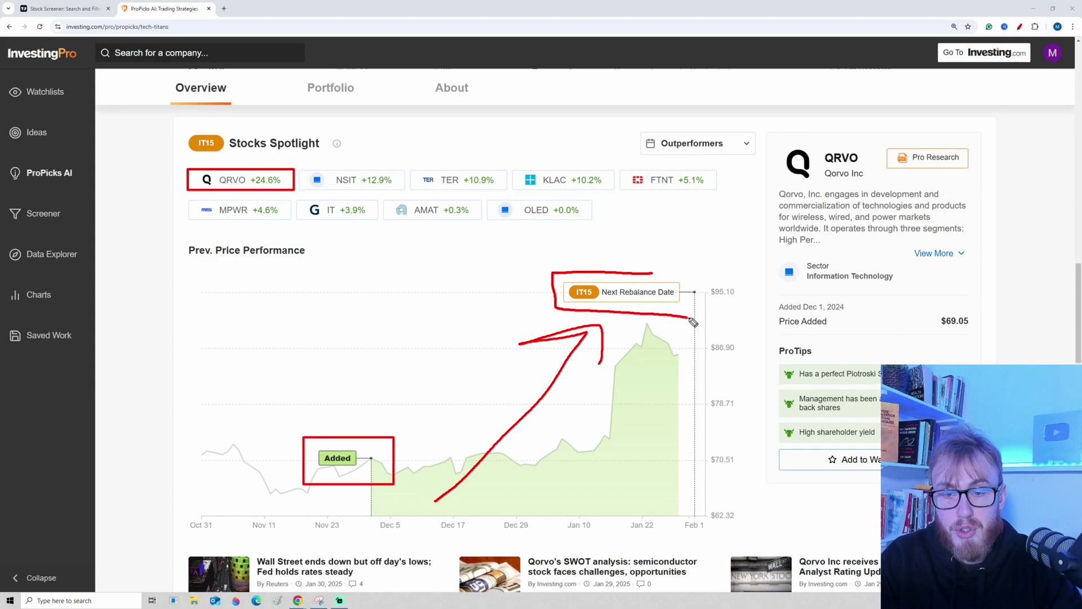
{"action": "left_click_drag", "start_coordinate": [674, 276], "coordinate": [686, 304]}
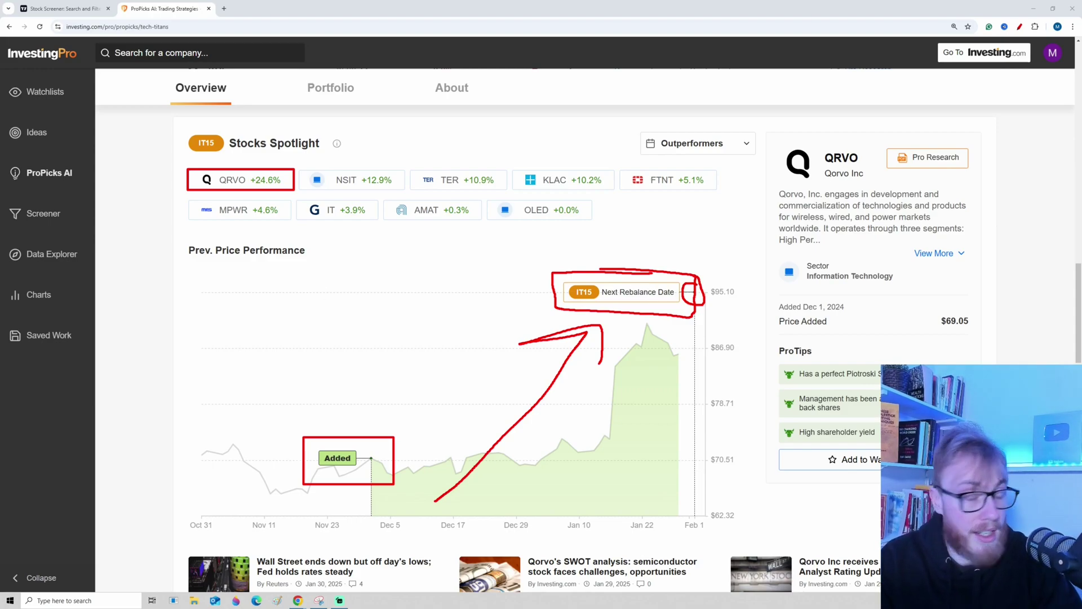
{"action": "key", "text": "Escape"}
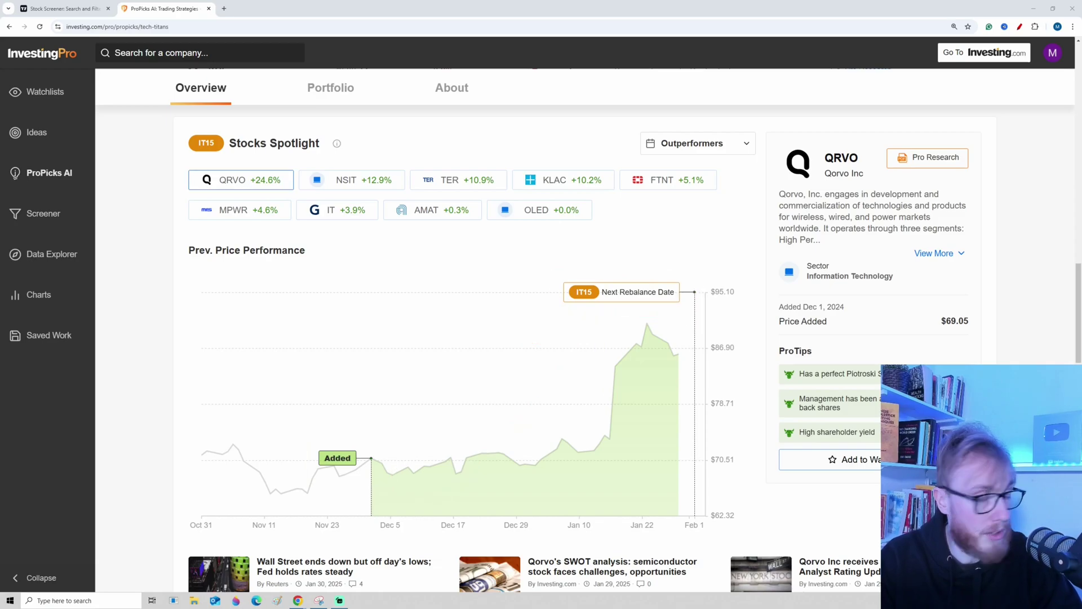
{"action": "scroll", "coordinate": [732, 286], "scroll_direction": "down", "scroll_amount": 5}
{"action": "scroll", "coordinate": [733, 286], "scroll_direction": "down", "scroll_amount": 5}
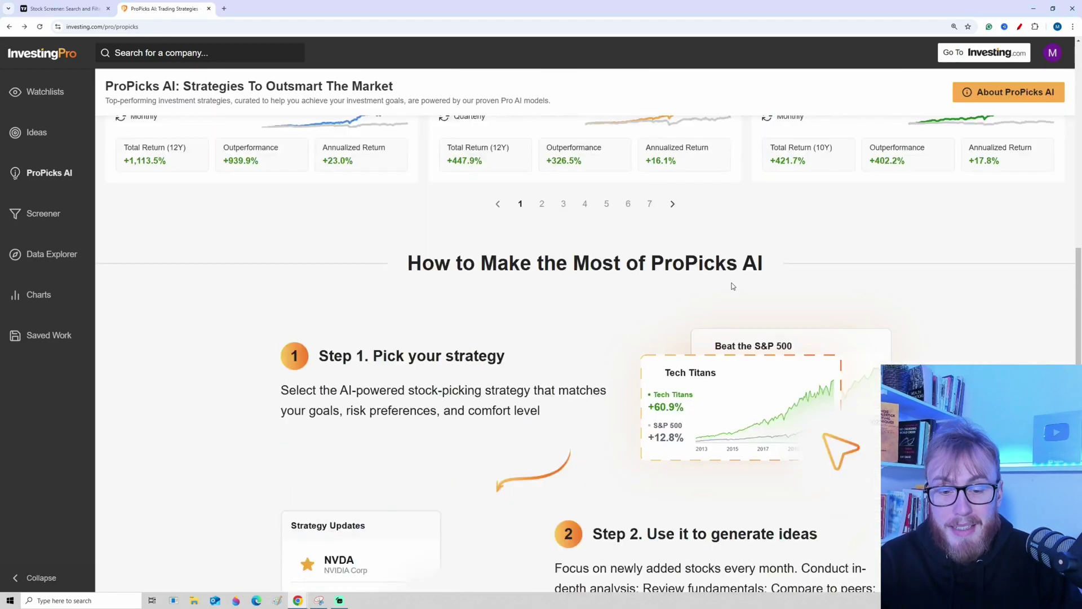
{"action": "scroll", "coordinate": [733, 286], "scroll_direction": "down", "scroll_amount": 5}
{"action": "scroll", "coordinate": [630, 290], "scroll_direction": "down", "scroll_amount": 4}
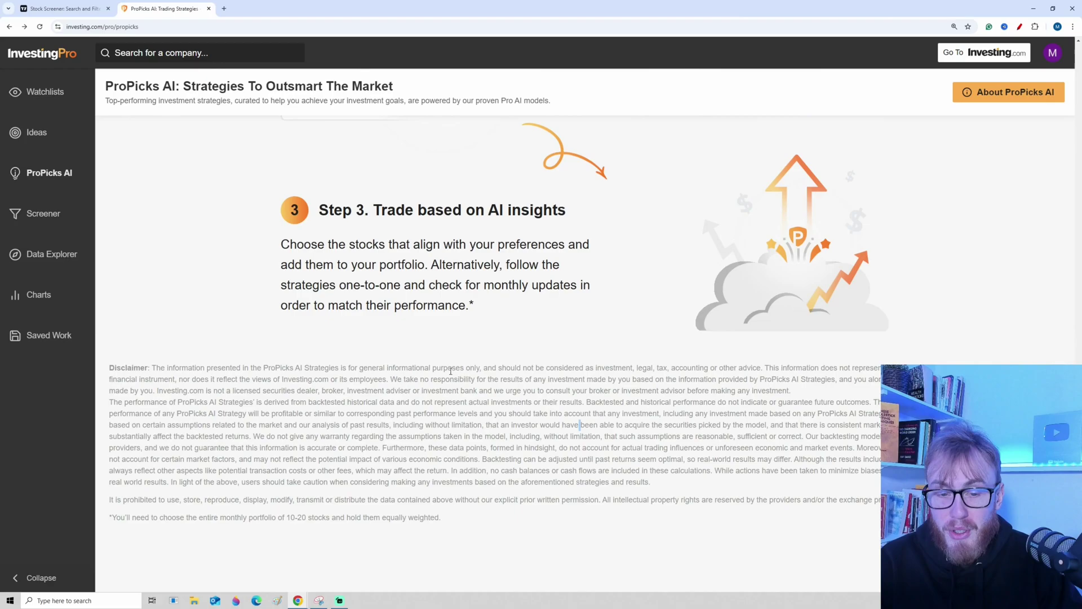
{"action": "scroll", "coordinate": [387, 374], "scroll_direction": "up", "scroll_amount": 4}
{"action": "scroll", "coordinate": [388, 375], "scroll_direction": "up", "scroll_amount": 3}
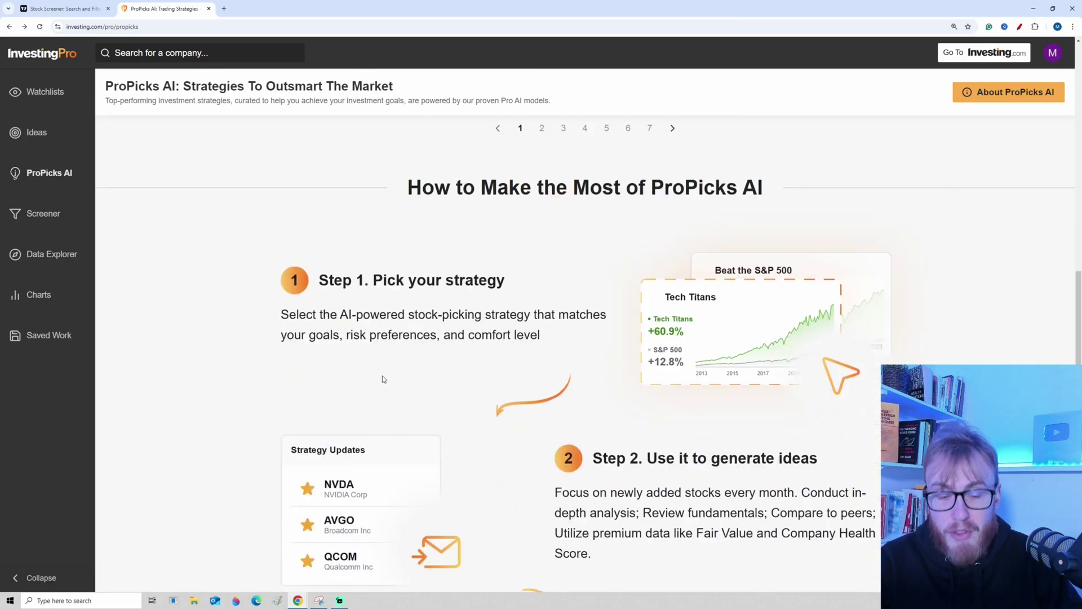
{"action": "scroll", "coordinate": [382, 375], "scroll_direction": "down", "scroll_amount": 3}
{"action": "scroll", "coordinate": [392, 373], "scroll_direction": "down", "scroll_amount": 2}
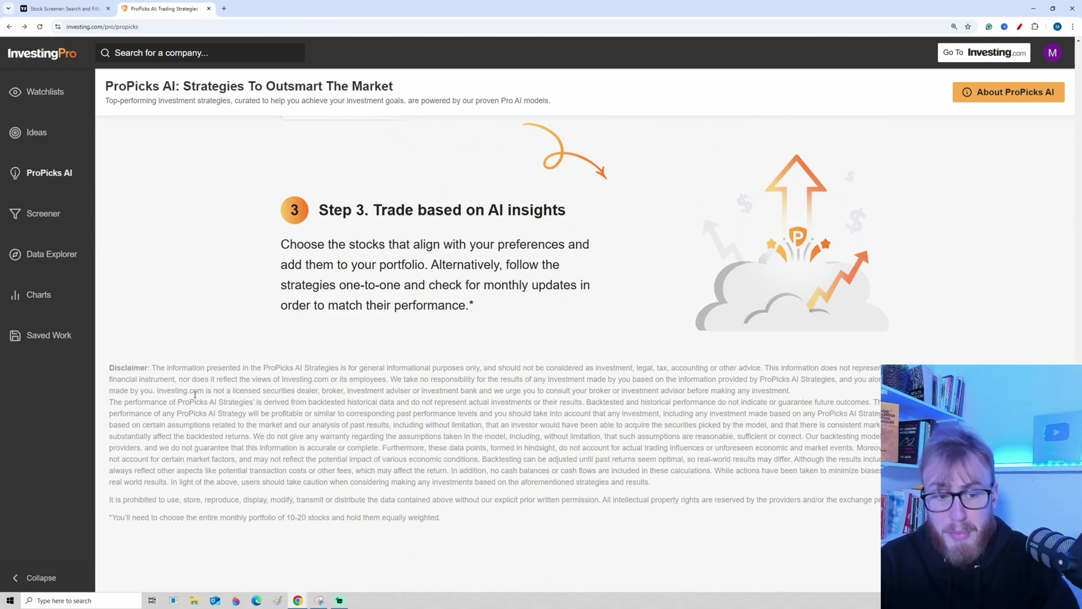
Highlight the disclaimer and its sentences on backtested data and no guarantee of future results.
{"action": "left_click_drag", "start_coordinate": [111, 367], "coordinate": [698, 538]}
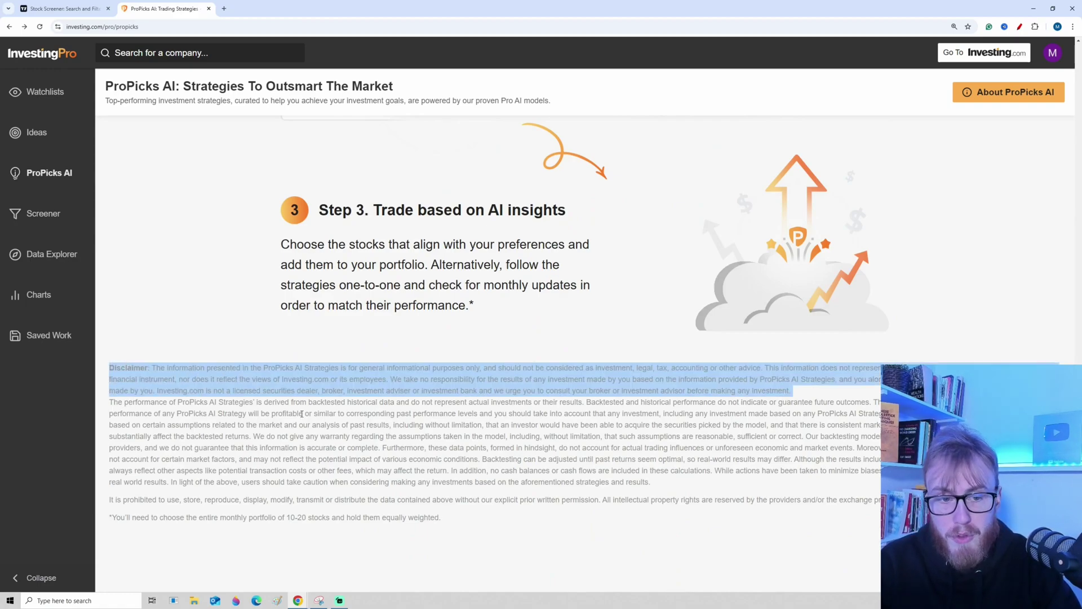
{"action": "left_click", "coordinate": [301, 404]}
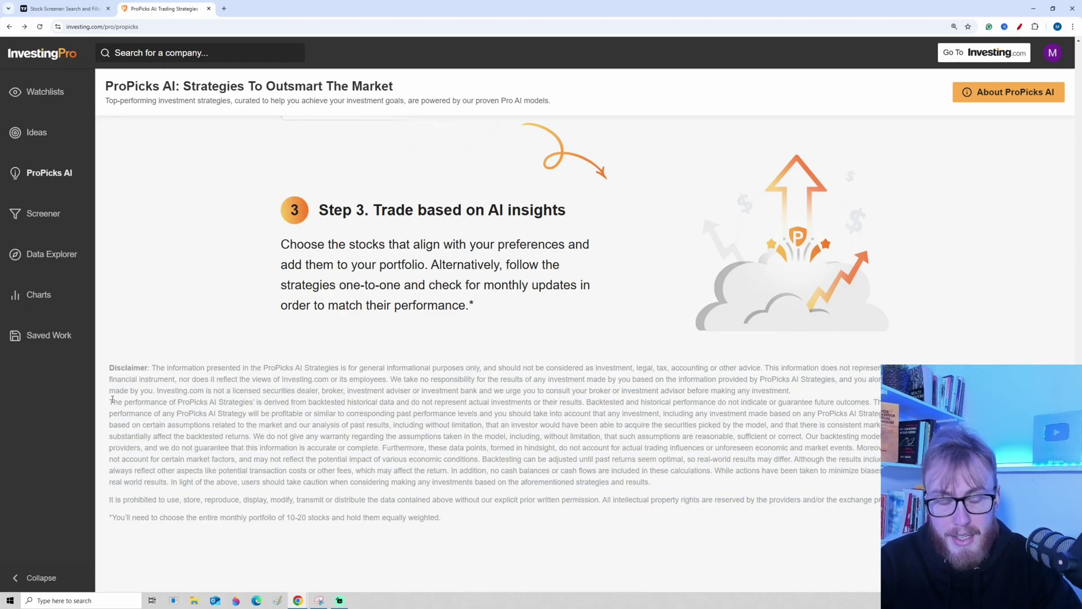
{"action": "left_click_drag", "start_coordinate": [110, 401], "coordinate": [328, 402]}
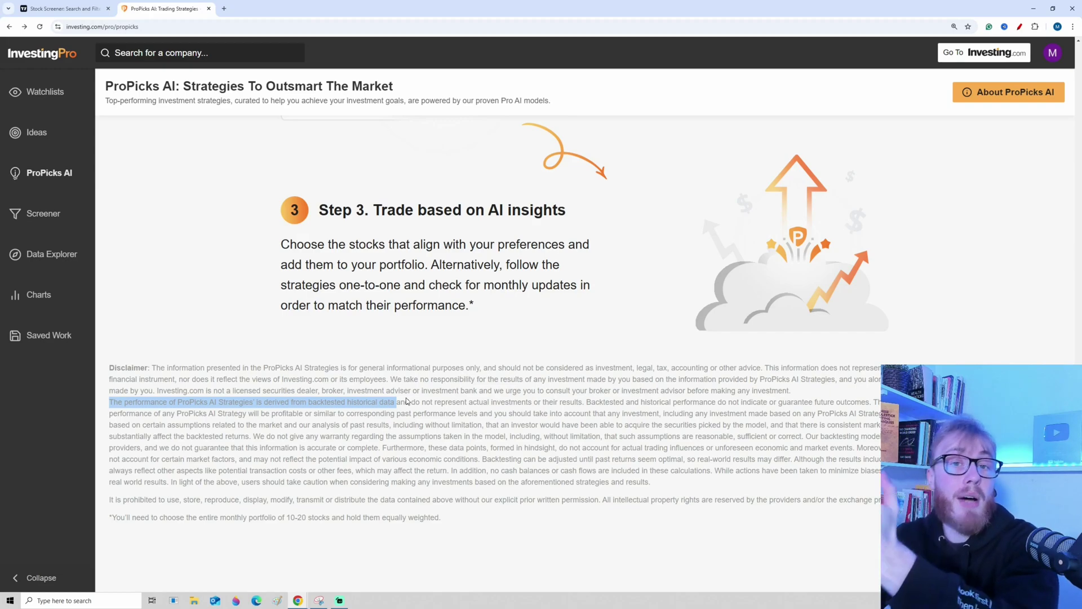
{"action": "left_click", "coordinate": [406, 402]}
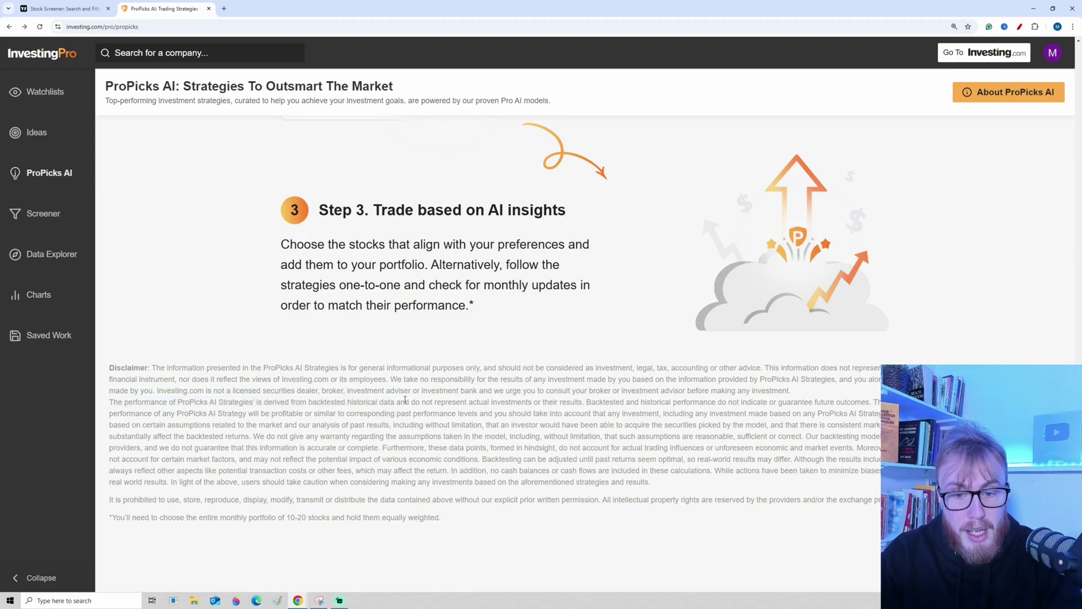
{"action": "left_click_drag", "start_coordinate": [587, 401], "coordinate": [873, 404]}
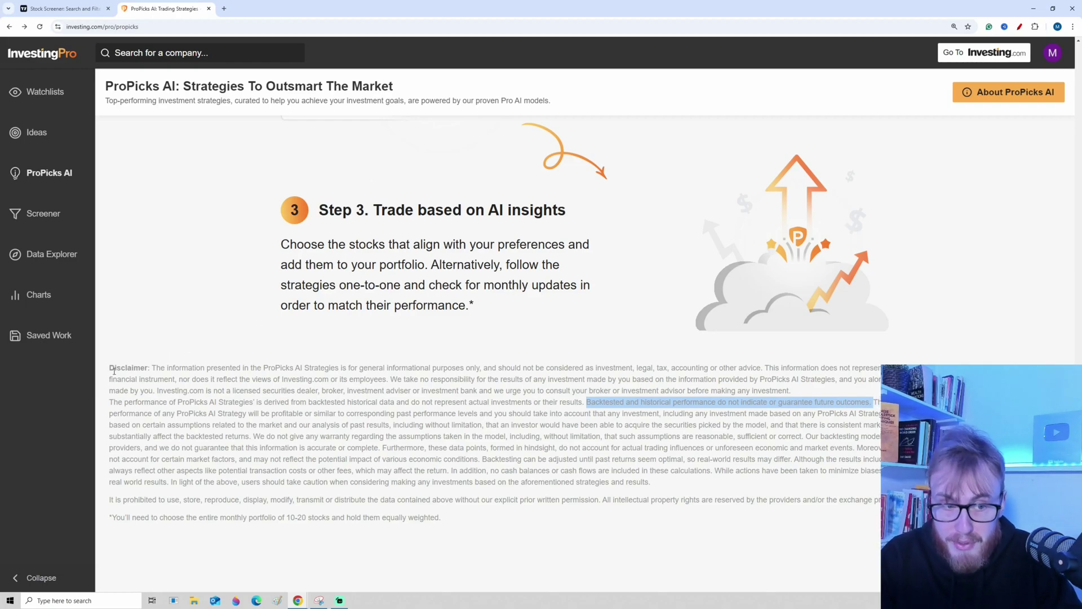
{"action": "mouse_move", "coordinate": [109, 367]}
{"action": "left_mouse_down"}
{"action": "mouse_move", "coordinate": [651, 501]}
{"action": "mouse_move", "coordinate": [442, 518]}
{"action": "left_mouse_up"}
{"action": "scroll", "coordinate": [655, 383], "scroll_direction": "up", "scroll_amount": 3}
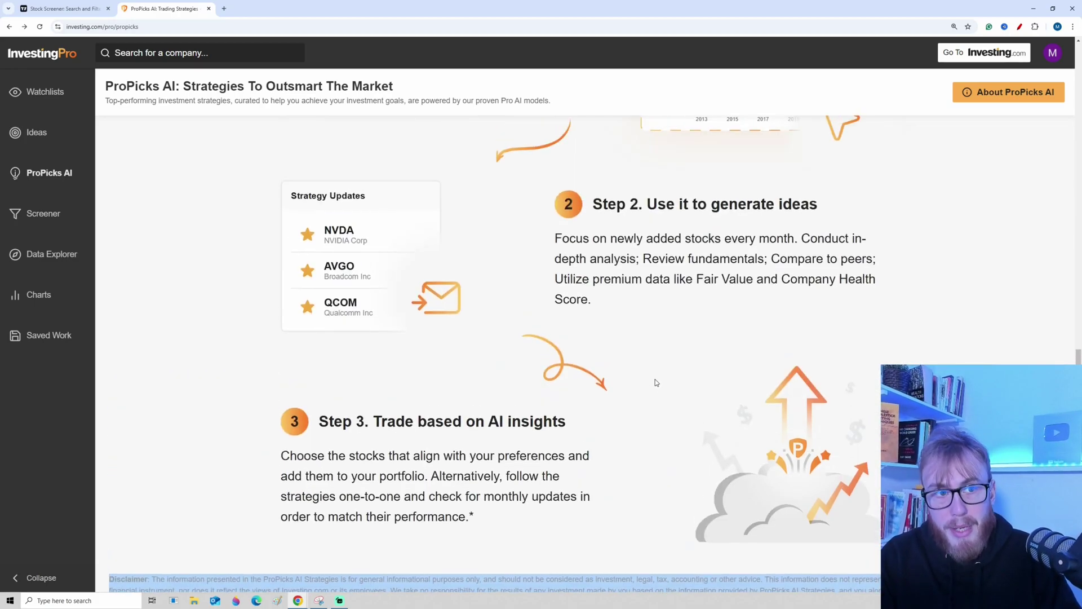
{"action": "scroll", "coordinate": [655, 382], "scroll_direction": "down", "scroll_amount": 2}
{"action": "scroll", "coordinate": [592, 385], "scroll_direction": "up", "scroll_amount": 5}
{"action": "scroll", "coordinate": [575, 385], "scroll_direction": "up", "scroll_amount": 5}
{"action": "scroll", "coordinate": [559, 389], "scroll_direction": "up", "scroll_amount": 5}
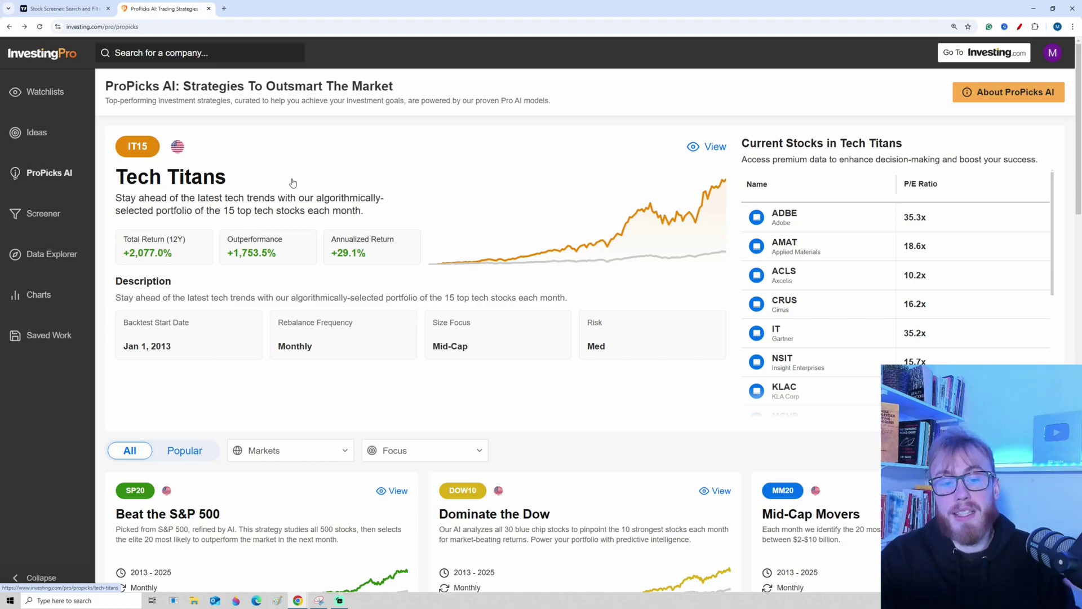
{"action": "scroll", "coordinate": [375, 146], "scroll_direction": "down", "scroll_amount": 5}
{"action": "scroll", "coordinate": [423, 212], "scroll_direction": "down", "scroll_amount": 5}
{"action": "scroll", "coordinate": [499, 222], "scroll_direction": "down", "scroll_amount": 5}
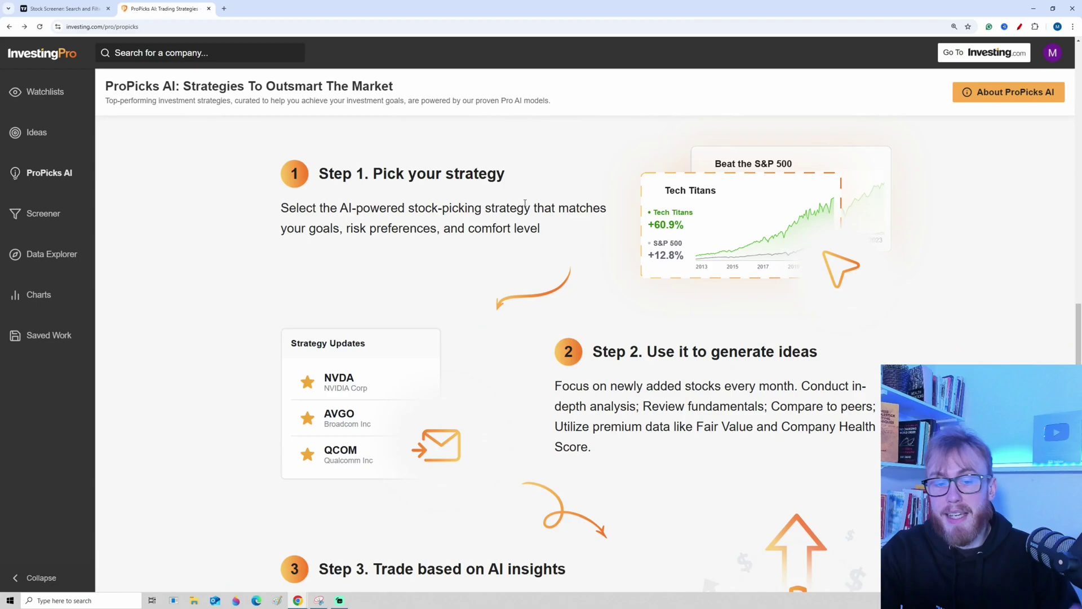
{"action": "scroll", "coordinate": [507, 209], "scroll_direction": "down", "scroll_amount": 5}
{"action": "scroll", "coordinate": [507, 209], "scroll_direction": "down", "scroll_amount": 5}
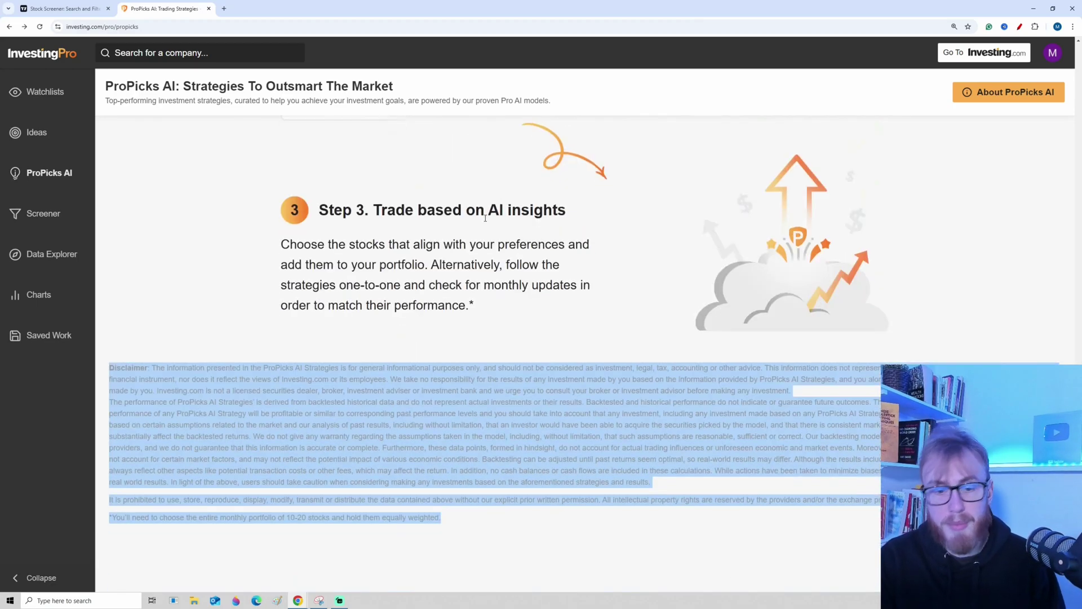
{"action": "scroll", "coordinate": [499, 338], "scroll_direction": "up", "scroll_amount": 5}
{"action": "scroll", "coordinate": [517, 334], "scroll_direction": "up", "scroll_amount": 5}
{"action": "scroll", "coordinate": [525, 331], "scroll_direction": "up", "scroll_amount": 5}
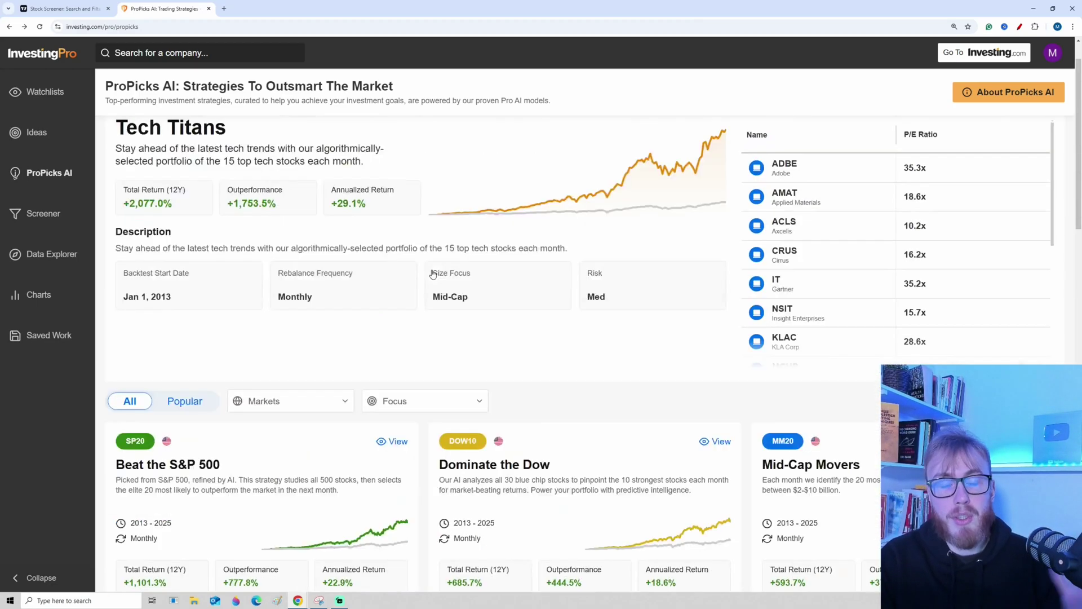
{"action": "scroll", "coordinate": [433, 275], "scroll_direction": "up", "scroll_amount": 1}
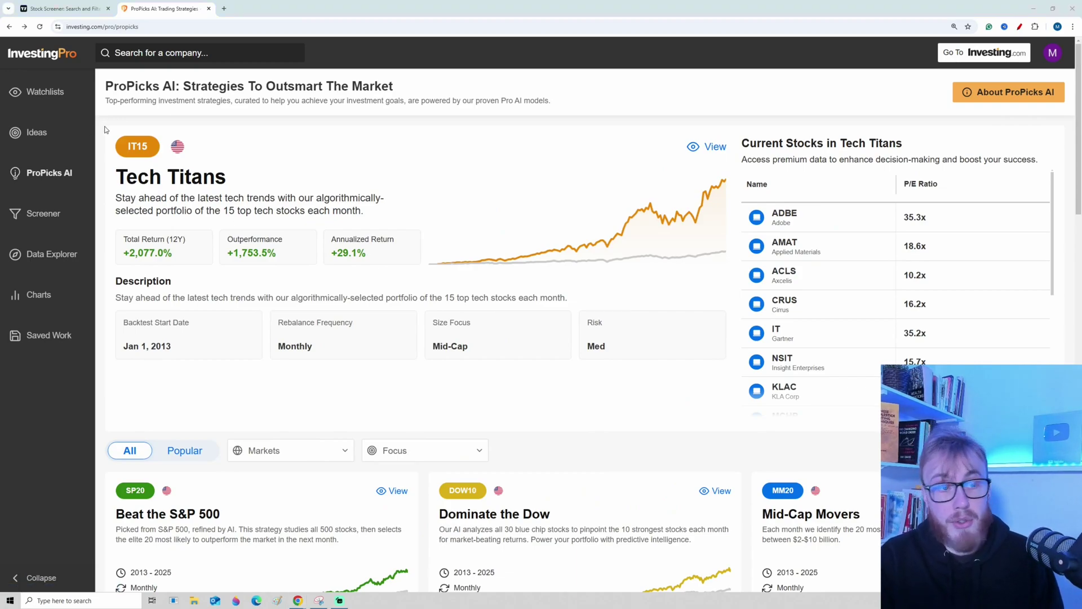
Highlight part of the Tech Titans page, then go to the Screener.
{"action": "left_click_drag", "start_coordinate": [107, 130], "coordinate": [725, 434]}
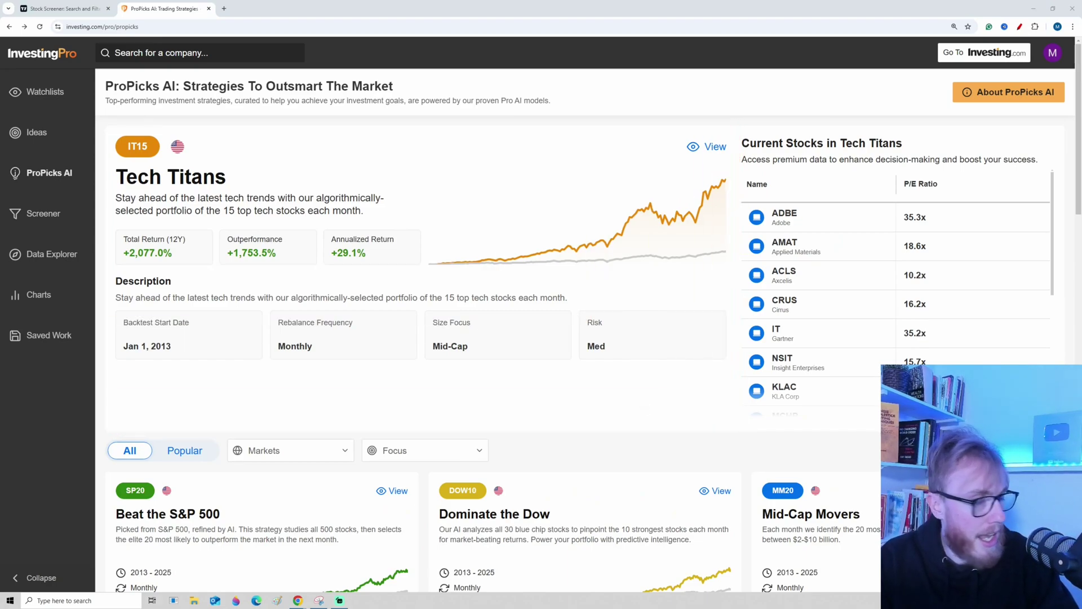
{"action": "left_click", "coordinate": [37, 218]}
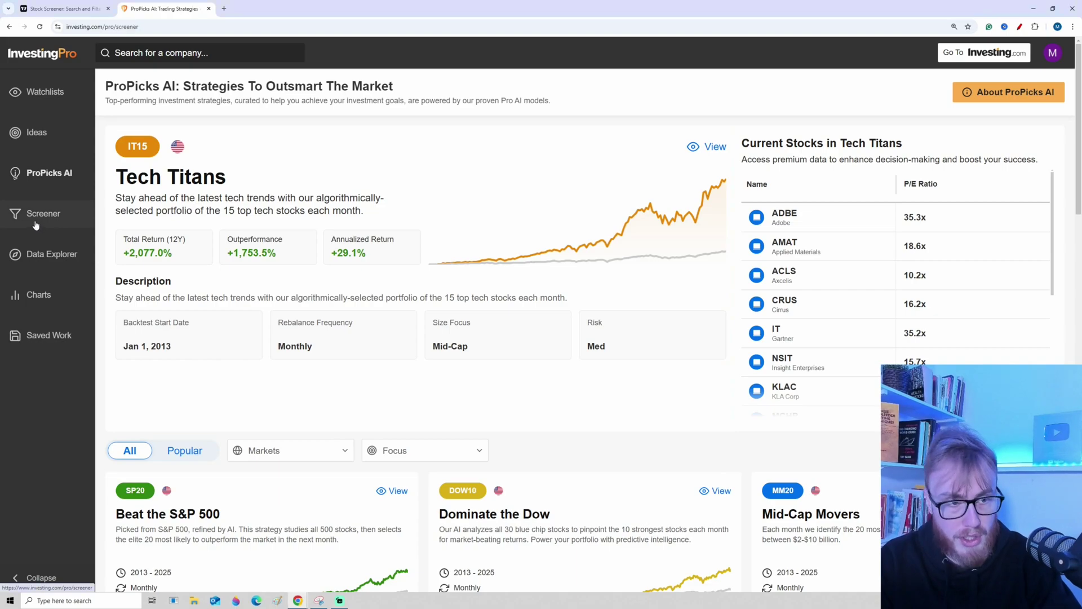
{"action": "scroll", "coordinate": [617, 329], "scroll_direction": "down", "scroll_amount": 3}
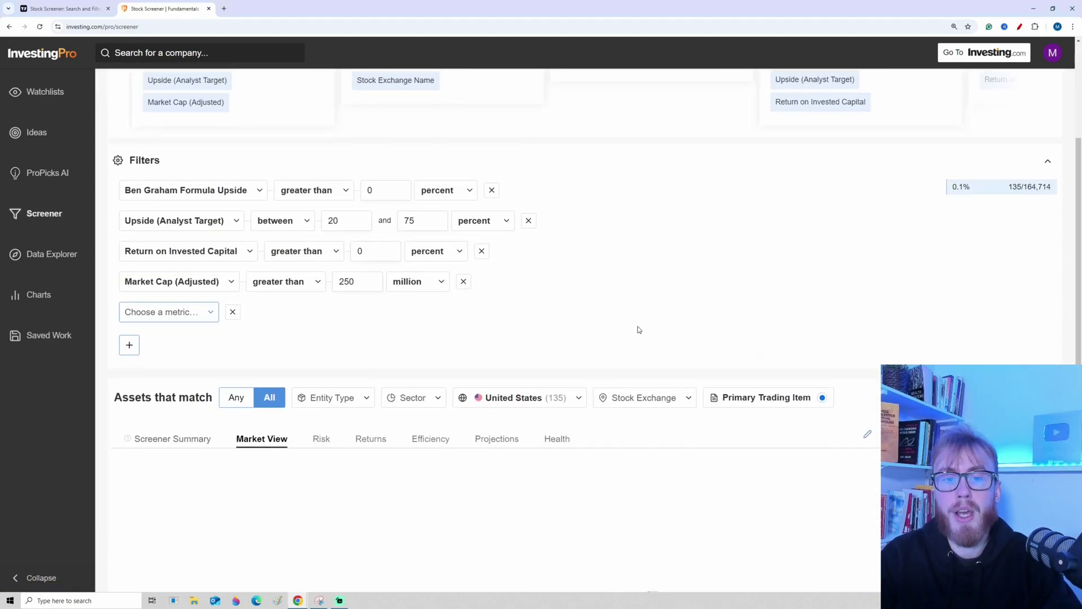
{"action": "scroll", "coordinate": [617, 330], "scroll_direction": "up", "scroll_amount": 3}
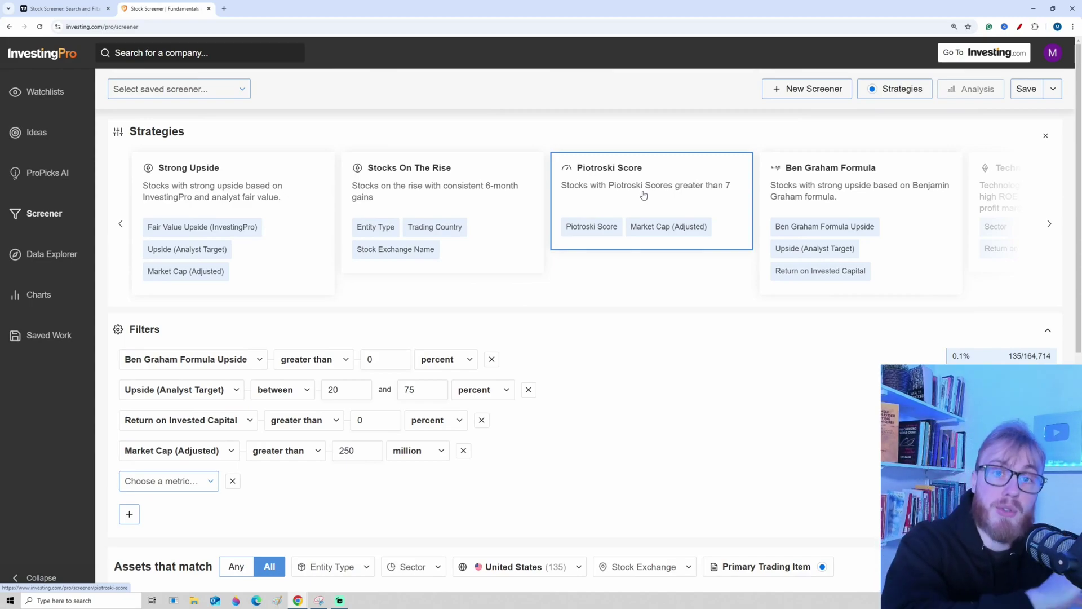
{"action": "scroll", "coordinate": [633, 284], "scroll_direction": "down", "scroll_amount": 2}
{"action": "scroll", "coordinate": [381, 338], "scroll_direction": "down", "scroll_amount": 1}
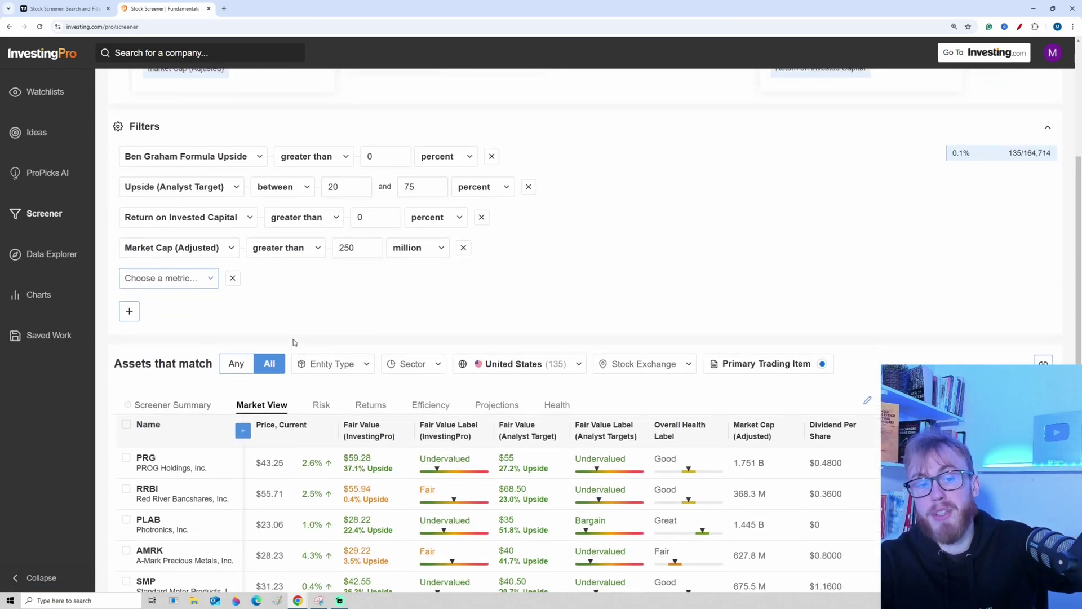